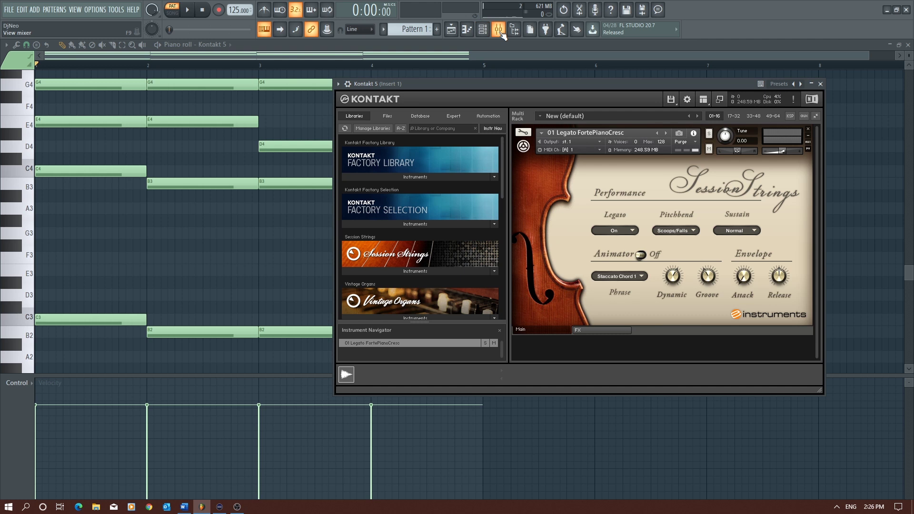
Step: Show the playlist, open the Kontakt 5 instrument window from the channel rack, and arrange it clear of other windows
{"action": "left_click", "coordinate": [458, 33]}
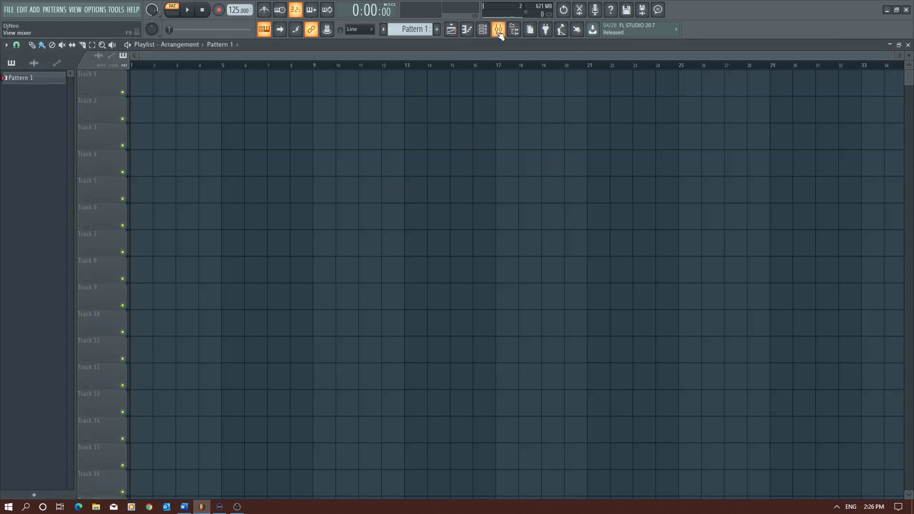
{"action": "left_click", "coordinate": [482, 29]}
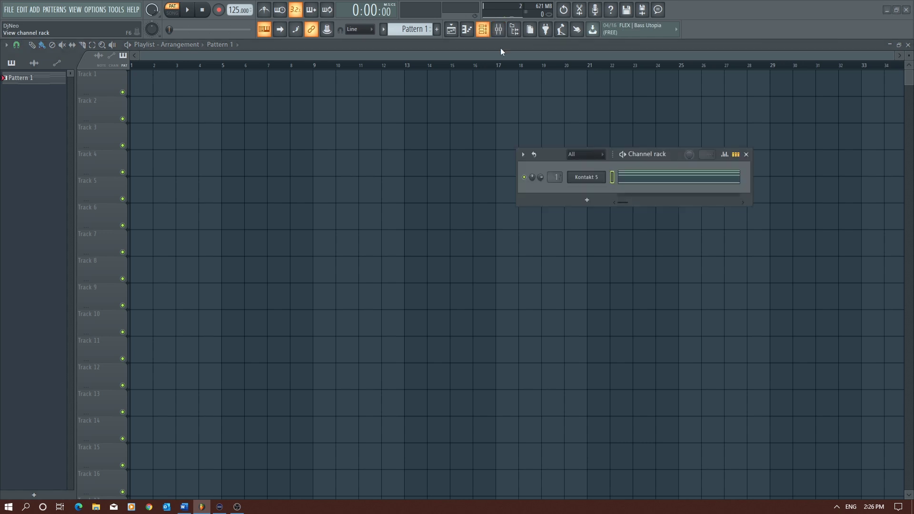
{"action": "left_click", "coordinate": [586, 178]}
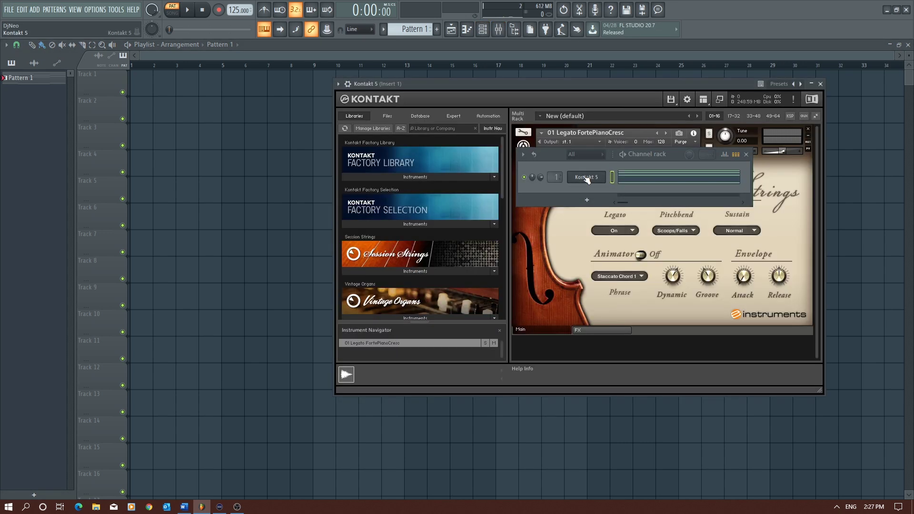
{"action": "left_click_drag", "start_coordinate": [583, 91], "coordinate": [415, 76]}
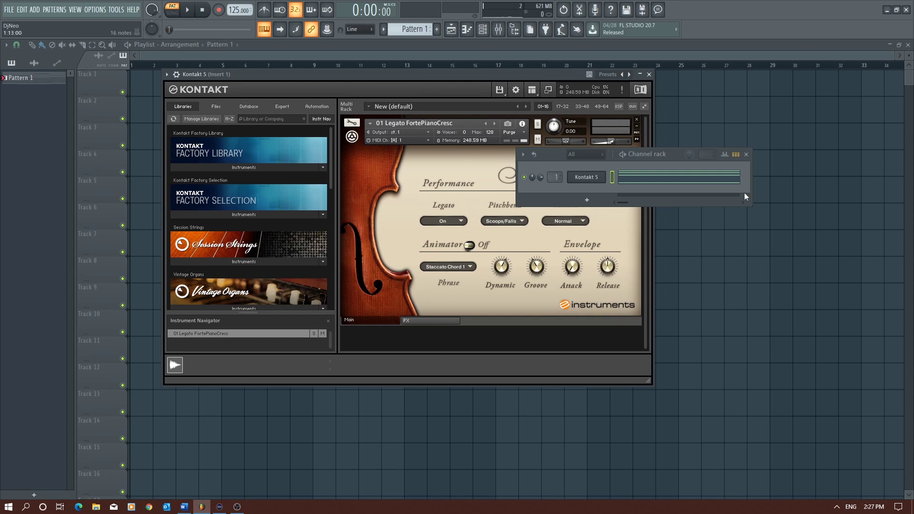
{"action": "left_click", "coordinate": [746, 155]}
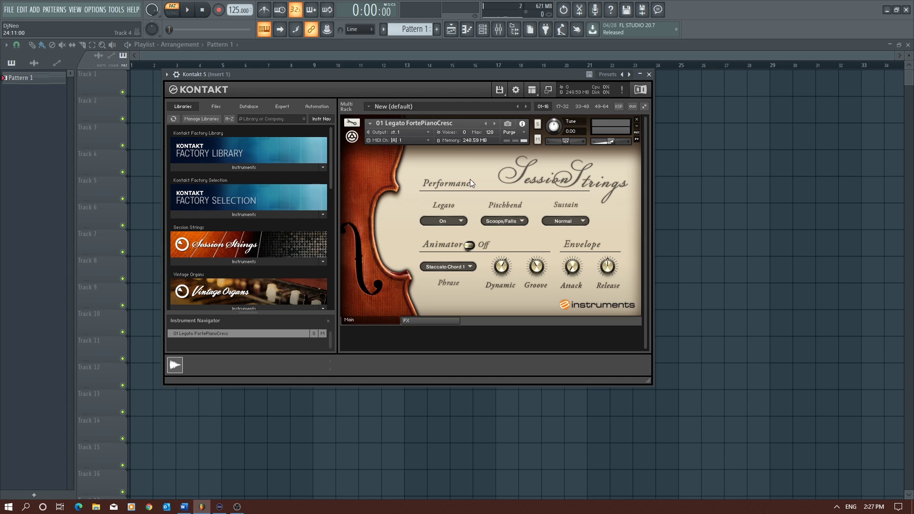
Step: Start creating a DirectWave instrument from the Kontakt 5 channel and open the Strings folder as the save location
{"action": "left_click", "coordinate": [485, 31]}
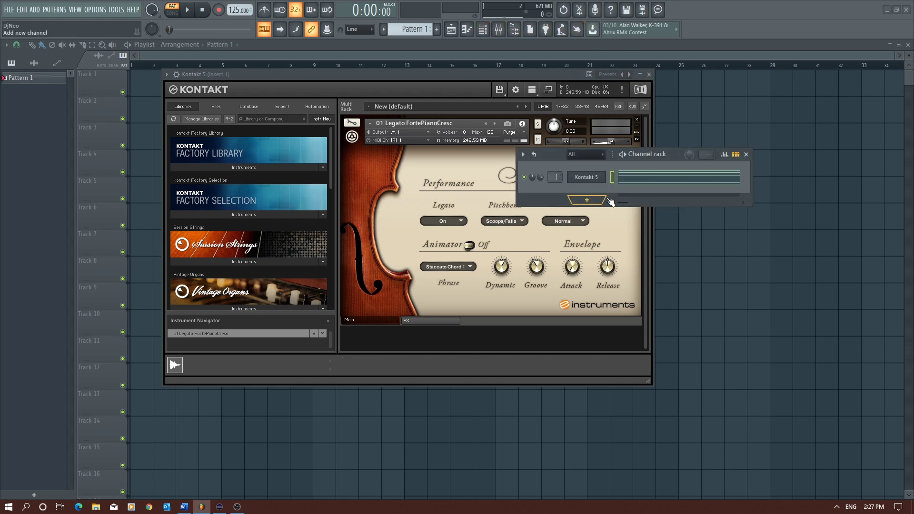
{"action": "right_click", "coordinate": [588, 179]}
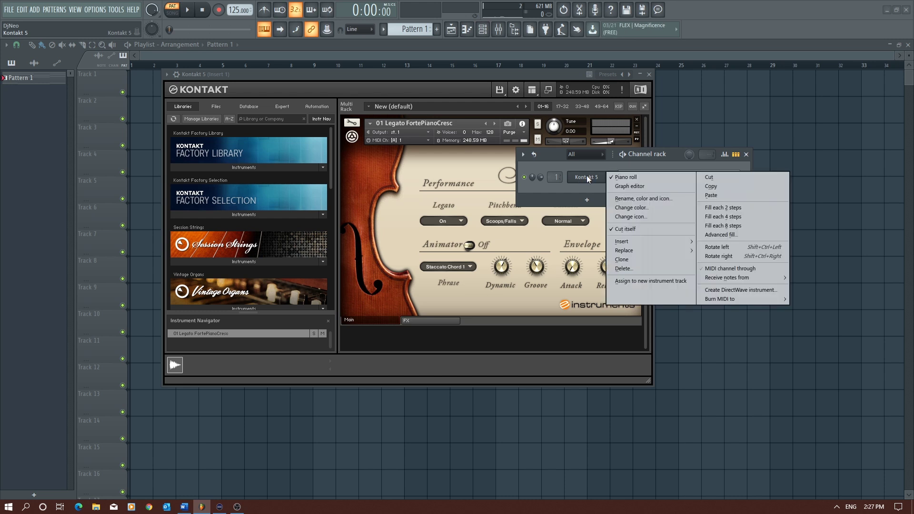
{"action": "left_click", "coordinate": [738, 289]}
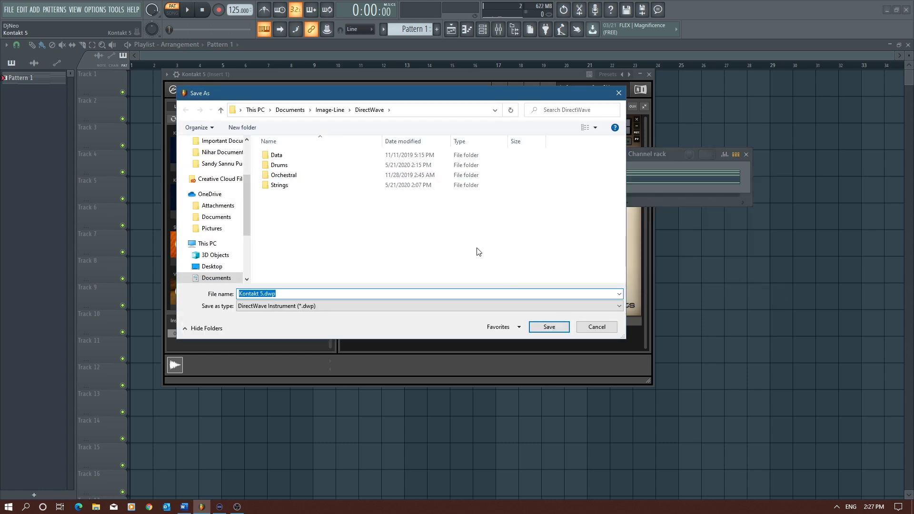
{"action": "left_click_drag", "start_coordinate": [342, 94], "coordinate": [389, 142]}
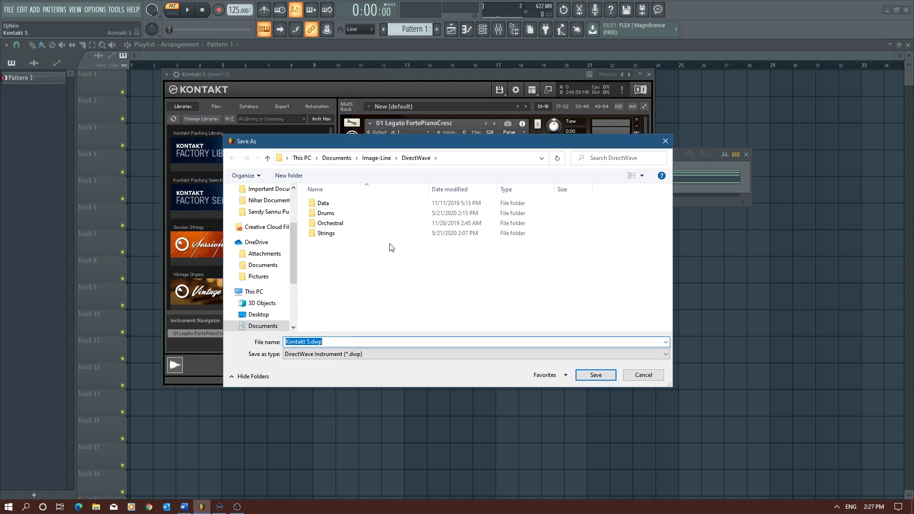
{"action": "double_click", "coordinate": [326, 233]}
{"action": "left_click_drag", "start_coordinate": [387, 143], "coordinate": [402, 174]}
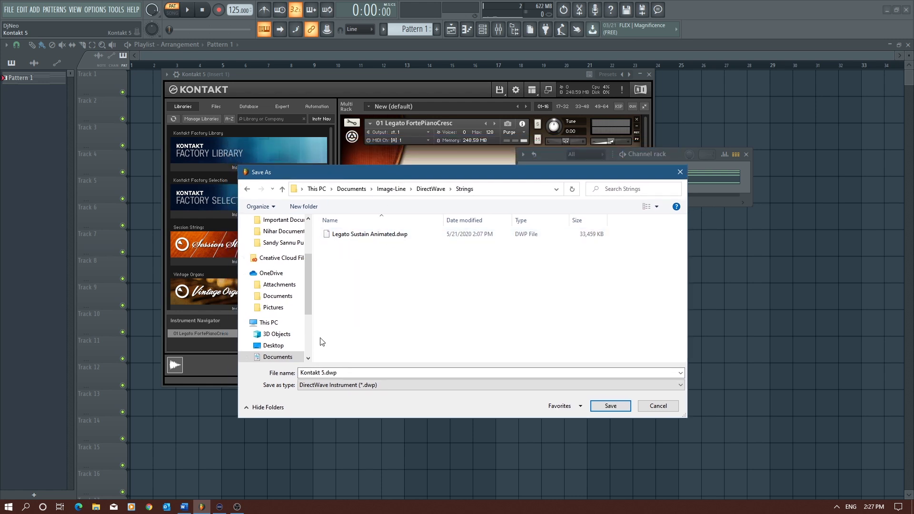
Step: Save the DirectWave instrument under the file name Legator Forte Strings
{"action": "left_click", "coordinate": [325, 375]}
{"action": "left_click", "coordinate": [325, 374]}
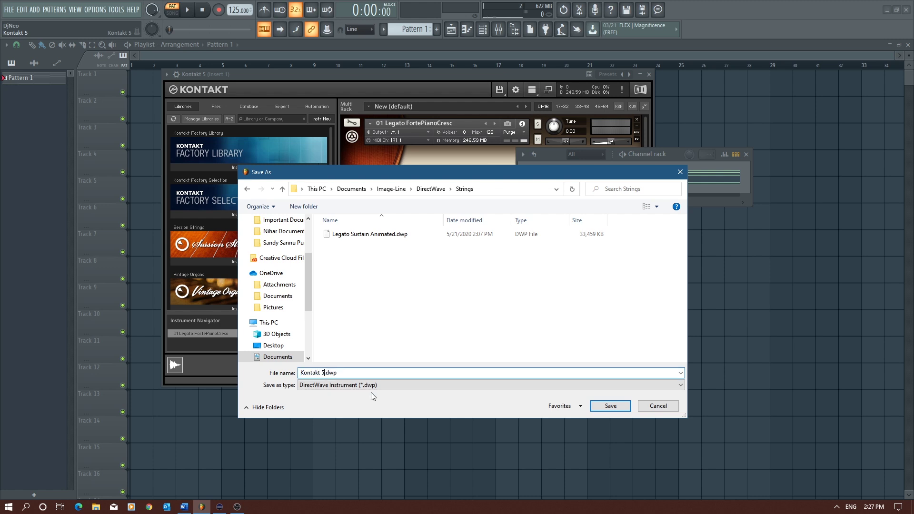
{"action": "key", "text": "BackSpace"}
{"action": "key", "text": "BackSpace"}
{"action": "key", "text": "BackSpace"}
{"action": "key", "text": "BackSpace"}
{"action": "key", "text": "BackSpace"}
{"action": "key", "text": "BackSpace"}
{"action": "key", "text": "BackSpace"}
{"action": "key", "text": "BackSpace"}
{"action": "key", "text": "BackSpace"}
{"action": "type", "text": "Legator Forte Strings"}
{"action": "left_click", "coordinate": [619, 405]}
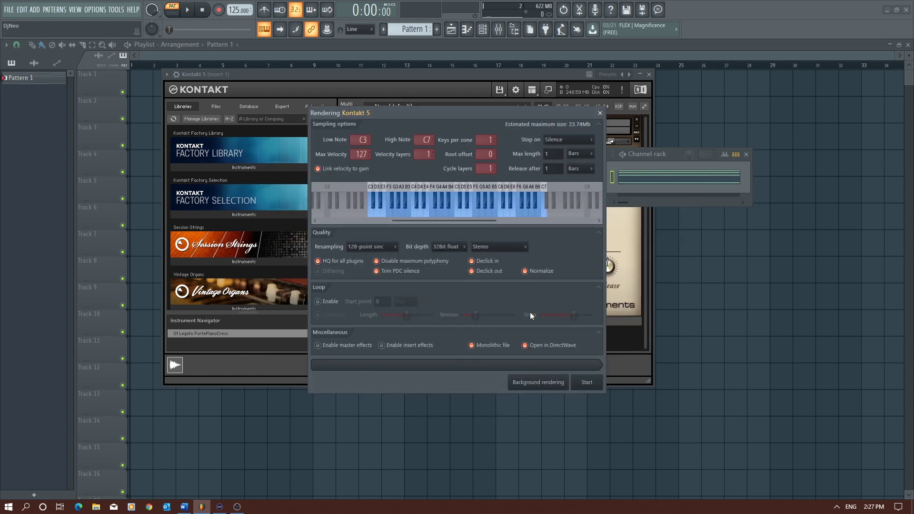
Step: Raise the highest note to render to C8 in the sampling options
{"action": "left_click_drag", "start_coordinate": [473, 113], "coordinate": [421, 105]}
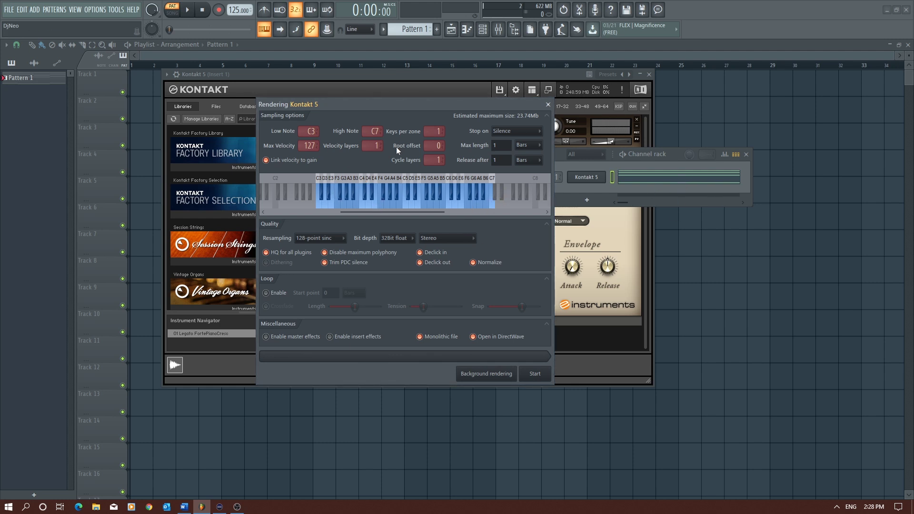
{"action": "scroll", "coordinate": [369, 130], "scroll_direction": "up", "scroll_amount": 3}
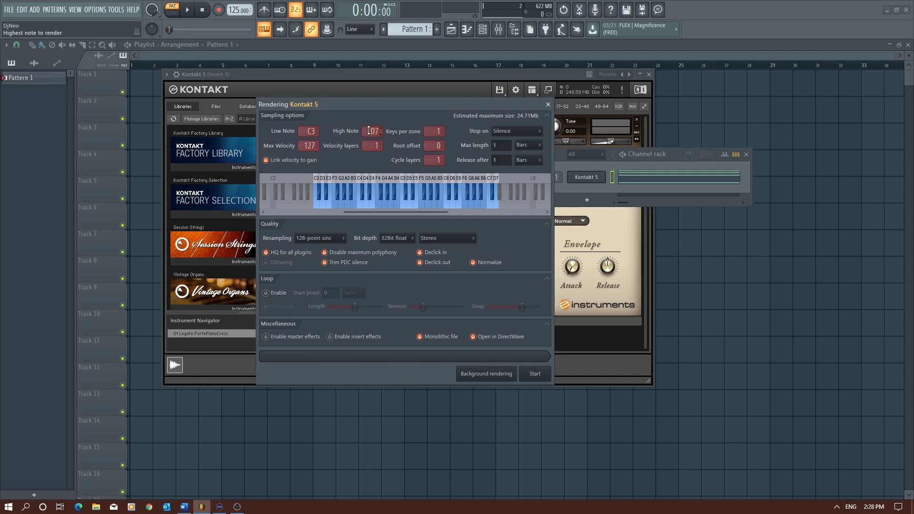
{"action": "scroll", "coordinate": [369, 130], "scroll_direction": "up", "scroll_amount": 3}
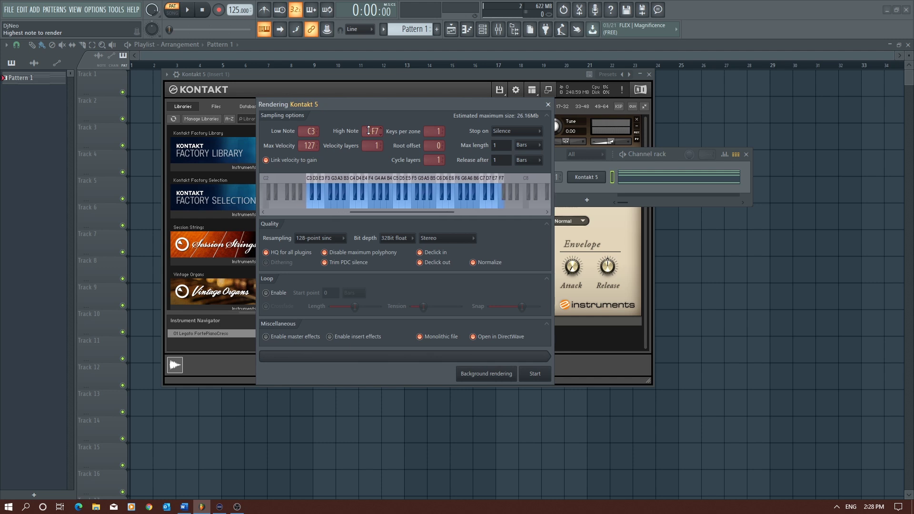
{"action": "scroll", "coordinate": [369, 130], "scroll_direction": "up", "scroll_amount": 4}
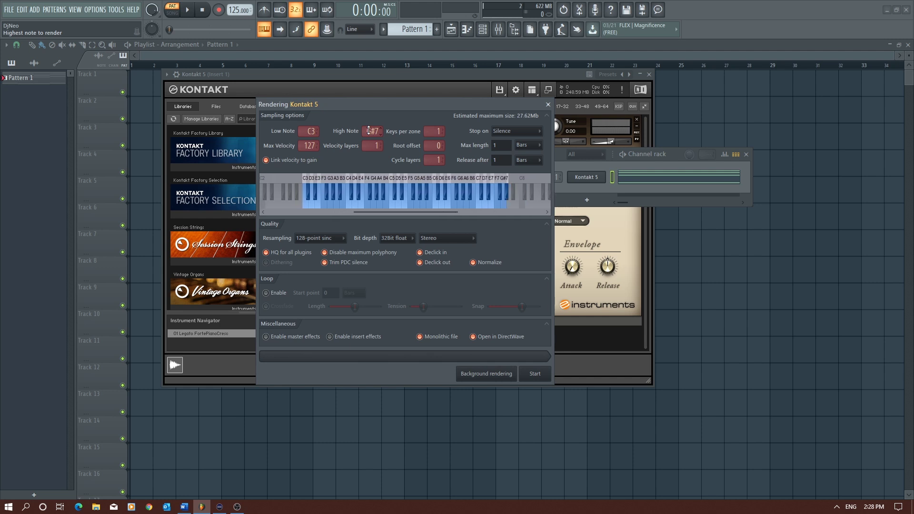
{"action": "scroll", "coordinate": [369, 130], "scroll_direction": "up", "scroll_amount": 2}
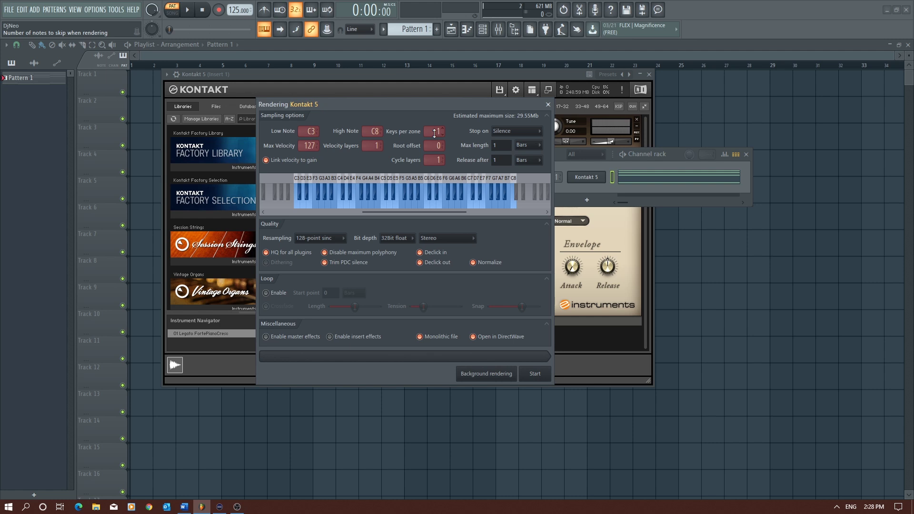
Step: Try keys-per-zone values of 2, 3 and 5, and return the setting to 1
{"action": "scroll", "coordinate": [434, 133], "scroll_direction": "up", "scroll_amount": 1}
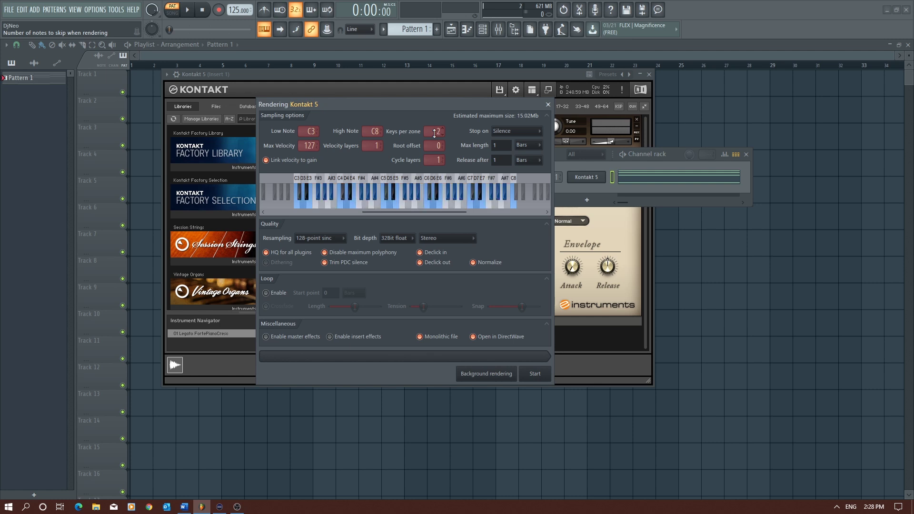
{"action": "scroll", "coordinate": [434, 133], "scroll_direction": "up", "scroll_amount": 1}
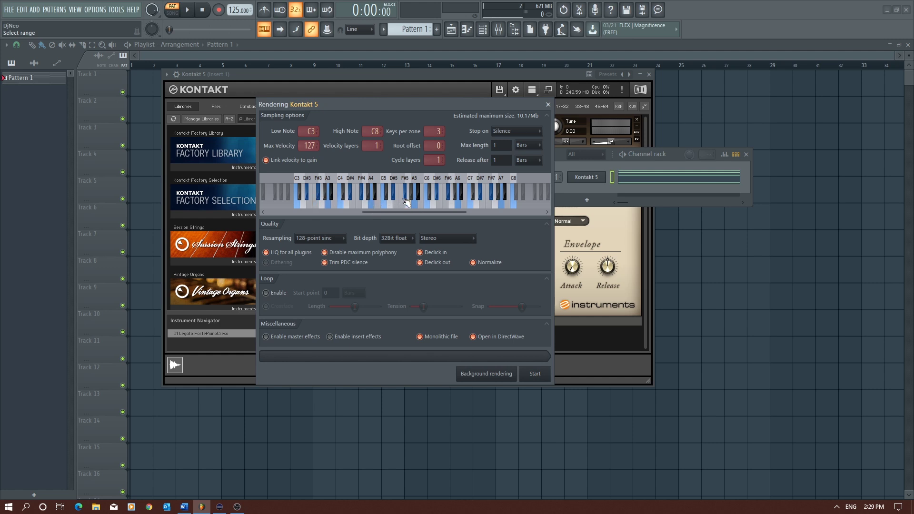
{"action": "scroll", "coordinate": [440, 134], "scroll_direction": "up", "scroll_amount": 2}
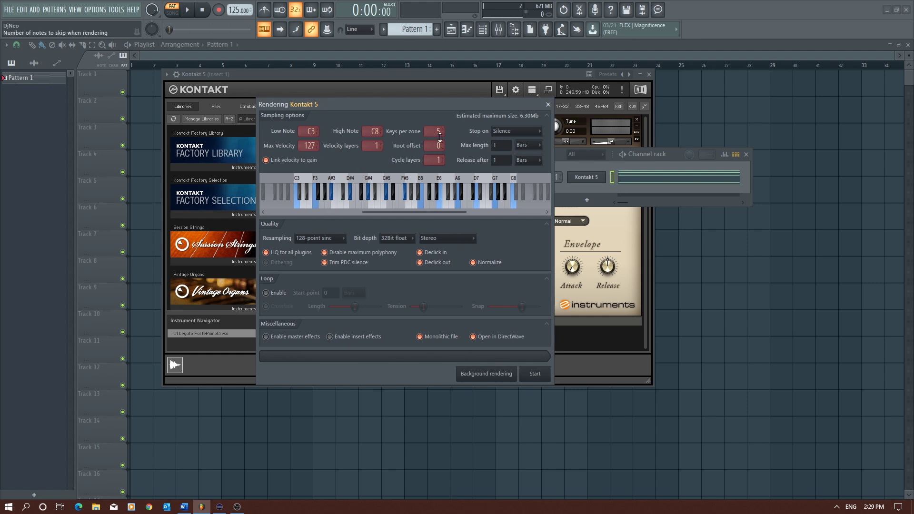
{"action": "scroll", "coordinate": [437, 135], "scroll_direction": "down", "scroll_amount": 4}
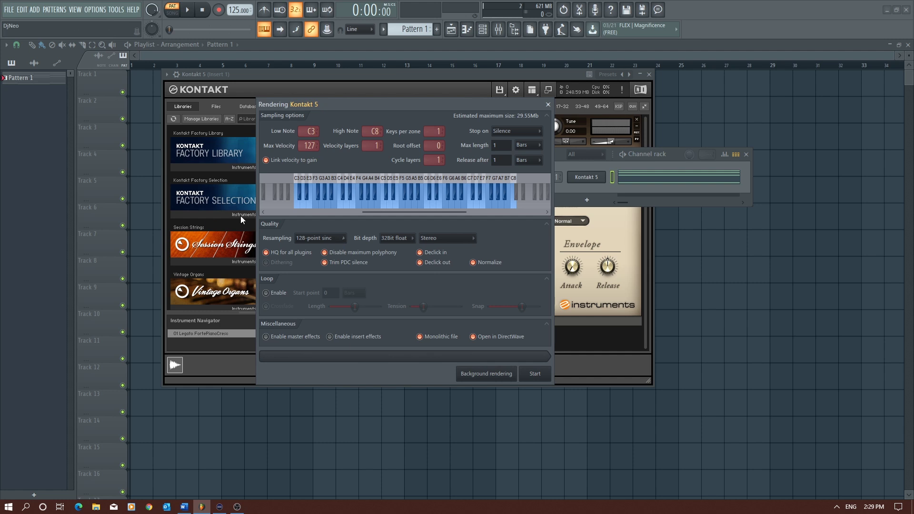
Step: Choose 128-point sinc resampling, 32Bit float depth and Stereo for the render quality, and start rendering
{"action": "left_click", "coordinate": [311, 240]}
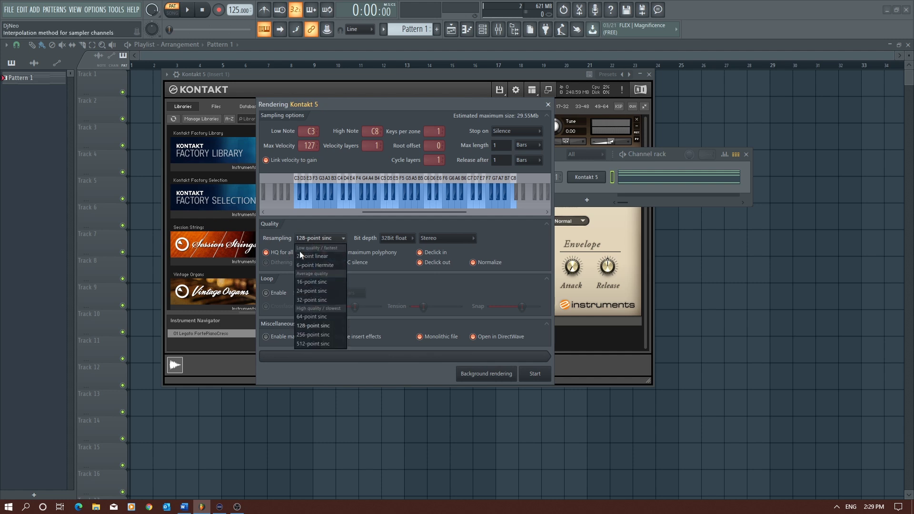
{"action": "left_click", "coordinate": [322, 327]}
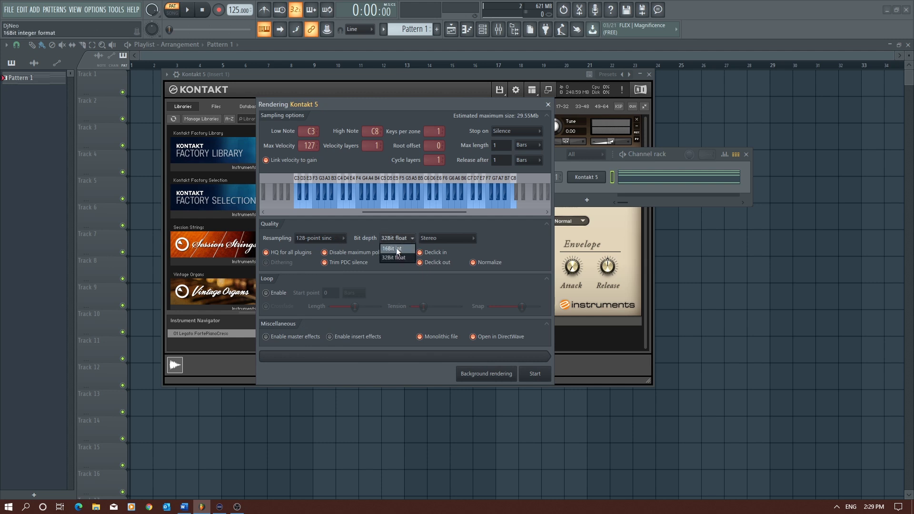
{"action": "left_click", "coordinate": [398, 258]}
{"action": "left_click", "coordinate": [447, 238]}
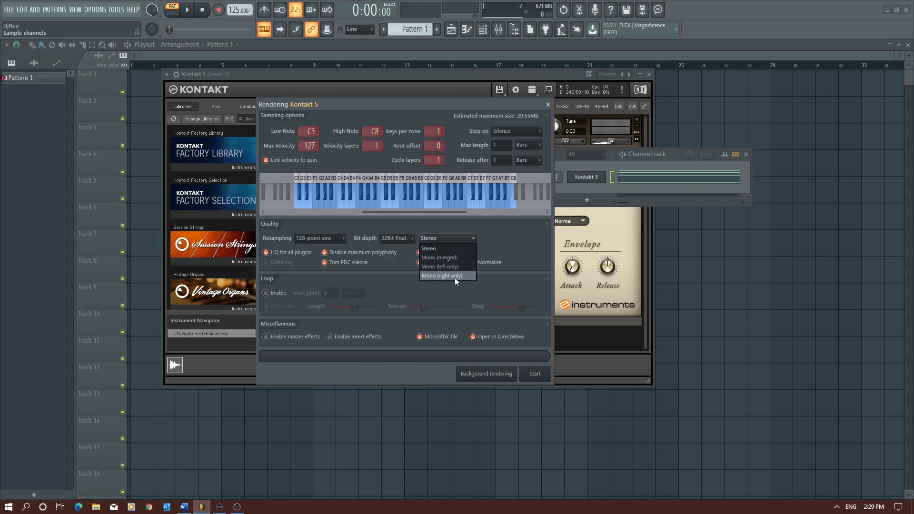
{"action": "left_click", "coordinate": [442, 248]}
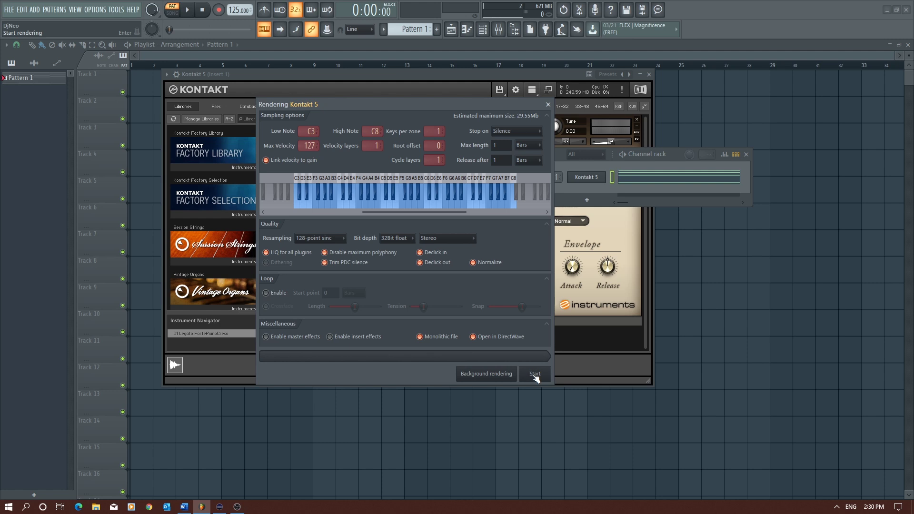
{"action": "left_click", "coordinate": [535, 375]}
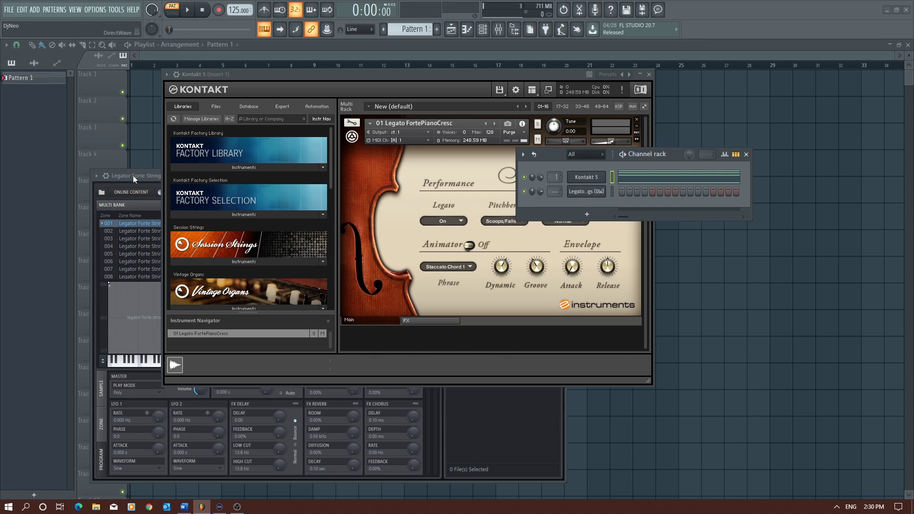
Step: Close the Kontakt 5 window and arrange the DirectWave window and the channel rack side by side
{"action": "left_click", "coordinate": [650, 75]}
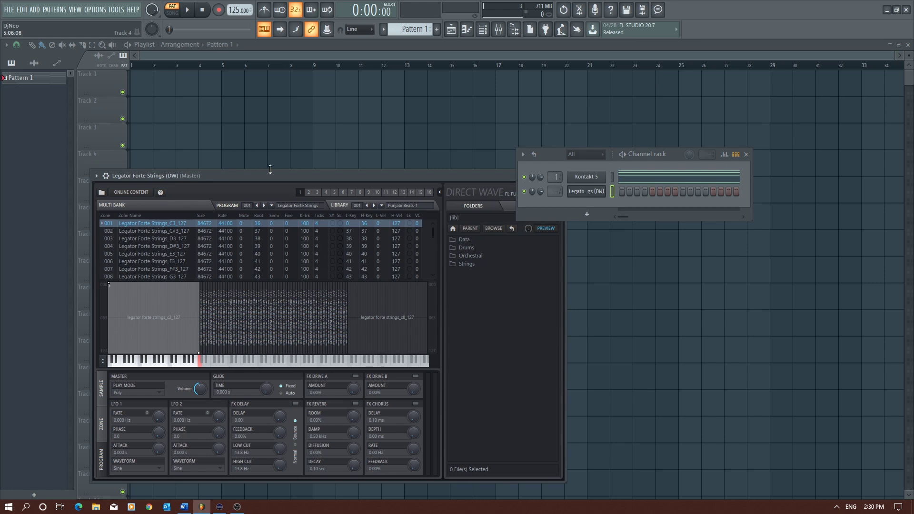
{"action": "left_click_drag", "start_coordinate": [276, 173], "coordinate": [314, 76]}
{"action": "left_click_drag", "start_coordinate": [653, 153], "coordinate": [763, 95]}
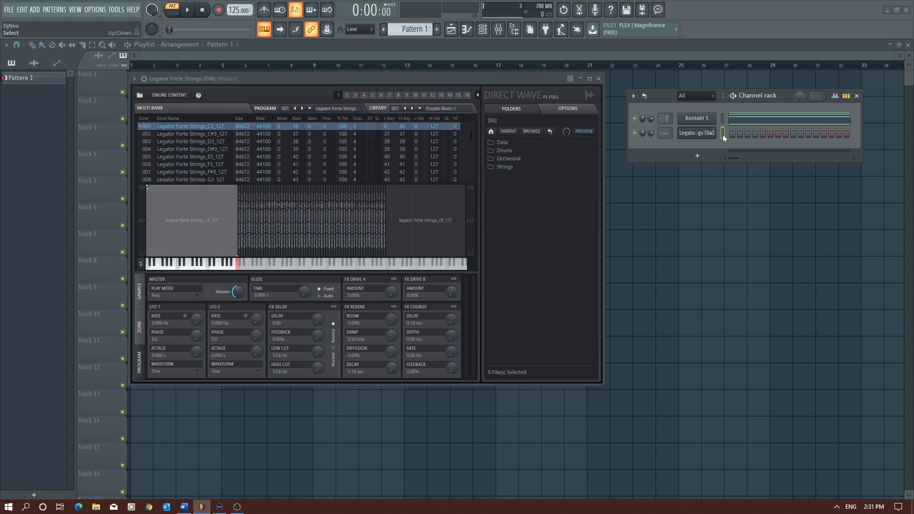
Step: Paste the copied notes into the DirectWave channel, routed to mixer track 2, and play the pattern to compare both instruments
{"action": "key", "text": "ctrl+v"}
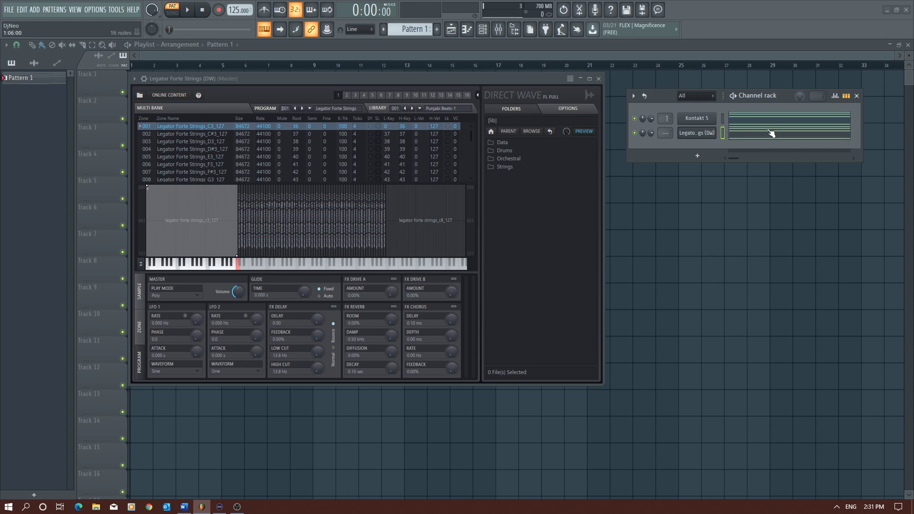
{"action": "scroll", "coordinate": [665, 133], "scroll_direction": "up", "scroll_amount": 1}
{"action": "key", "text": "space"}
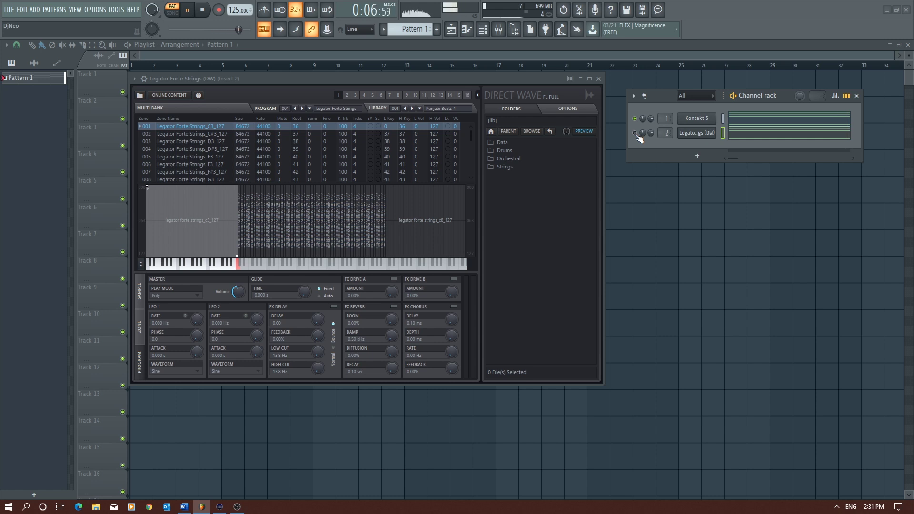
{"action": "key", "text": "space"}
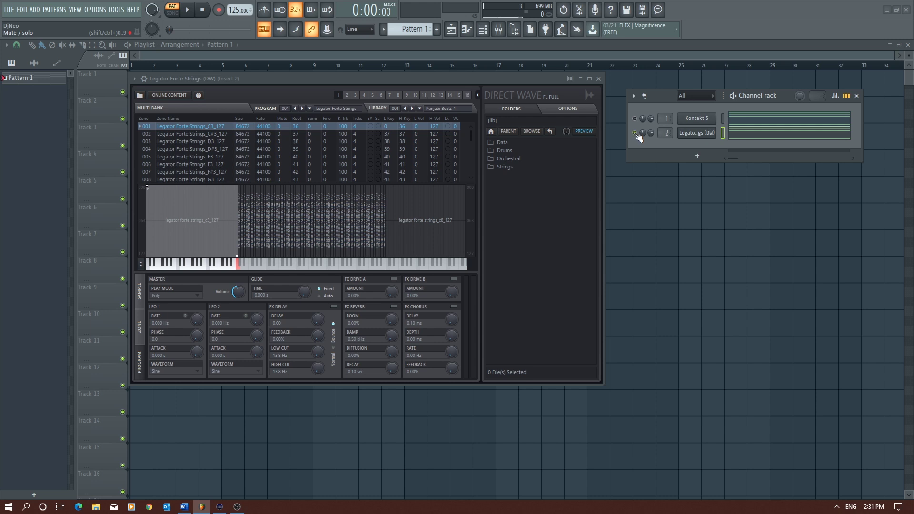
Step: Rename the DirectWave strings channel to "Sampled Strings" and give it a blue colour
{"action": "right_click", "coordinate": [689, 133]}
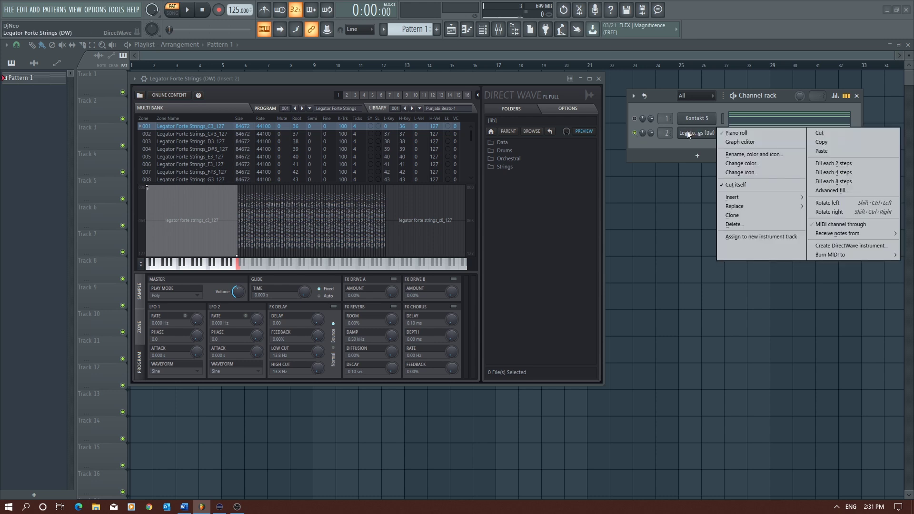
{"action": "left_click", "coordinate": [761, 154]}
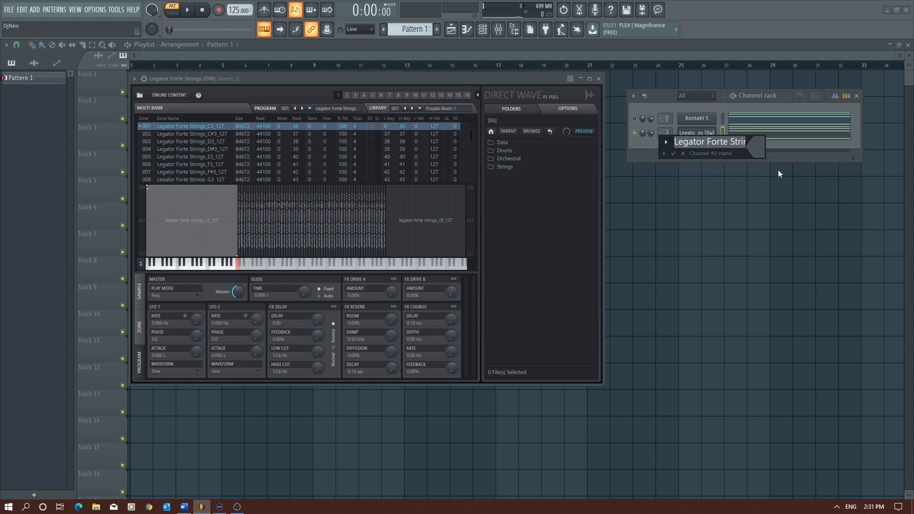
{"action": "type", "text": "Sampled Strings"}
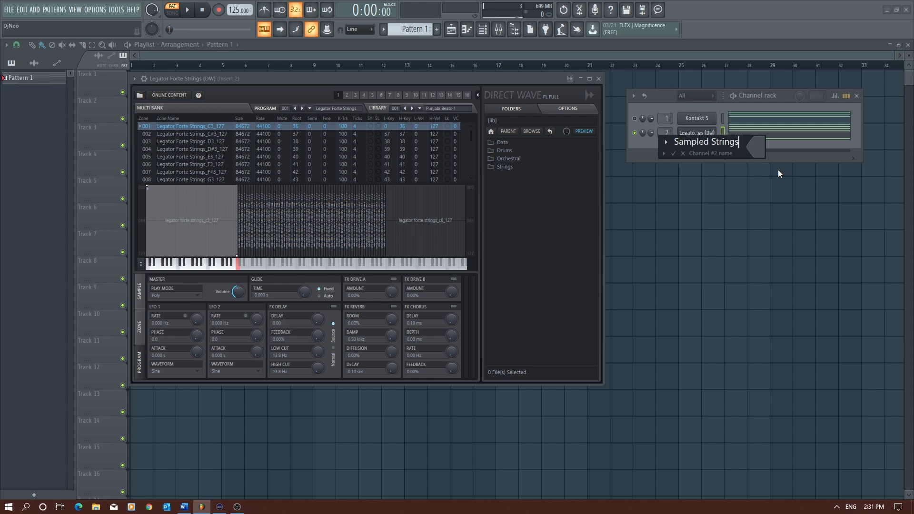
{"action": "left_click", "coordinate": [759, 150]}
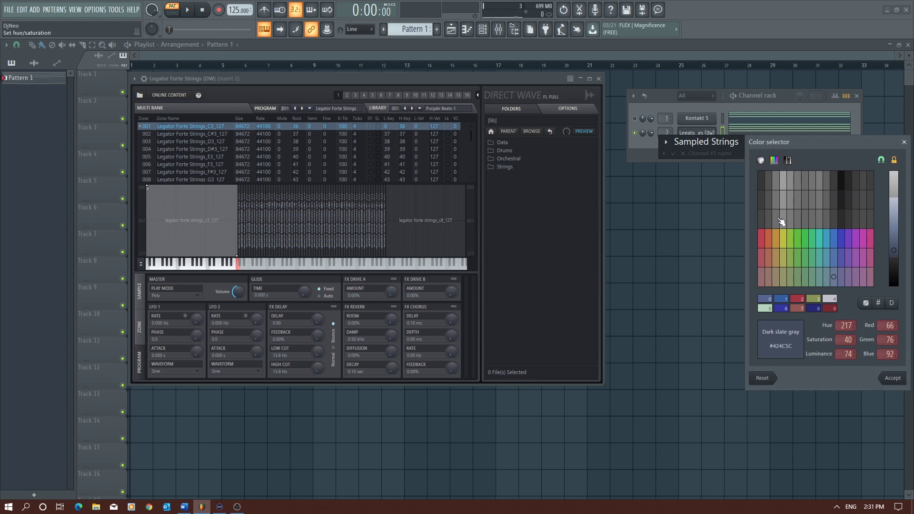
{"action": "left_click", "coordinate": [837, 243]}
{"action": "left_click", "coordinate": [882, 380]}
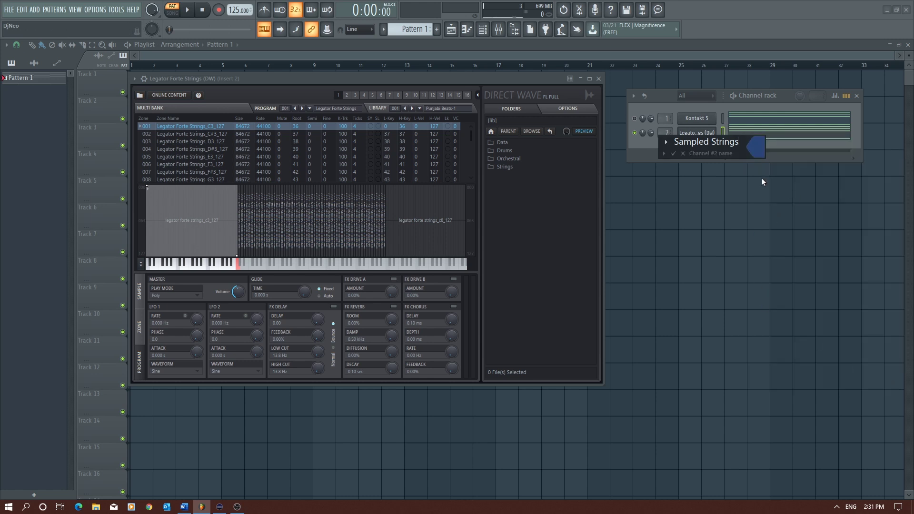
{"action": "key", "text": "Return"}
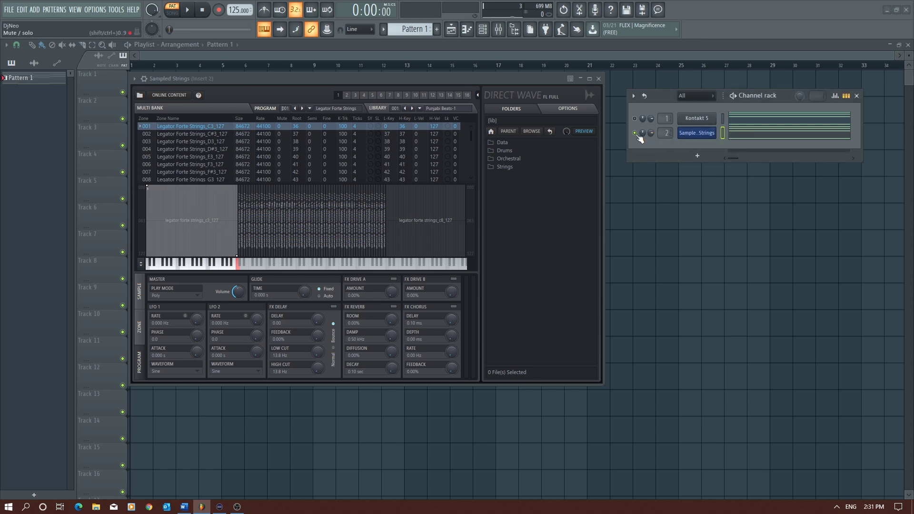
Step: Play the pattern through the Sampled Strings channel before and after deleting the Kontakt 5 channel from the channel rack
{"action": "key", "text": "space"}
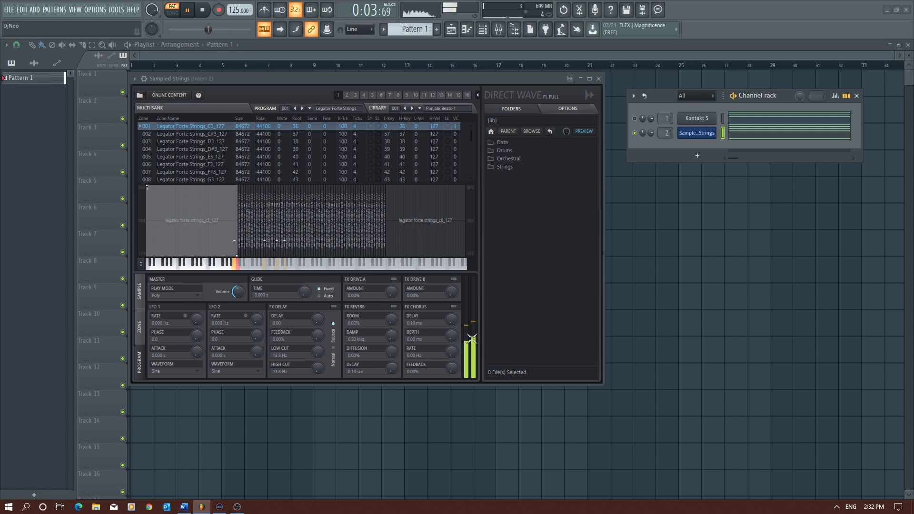
{"action": "key", "text": "space"}
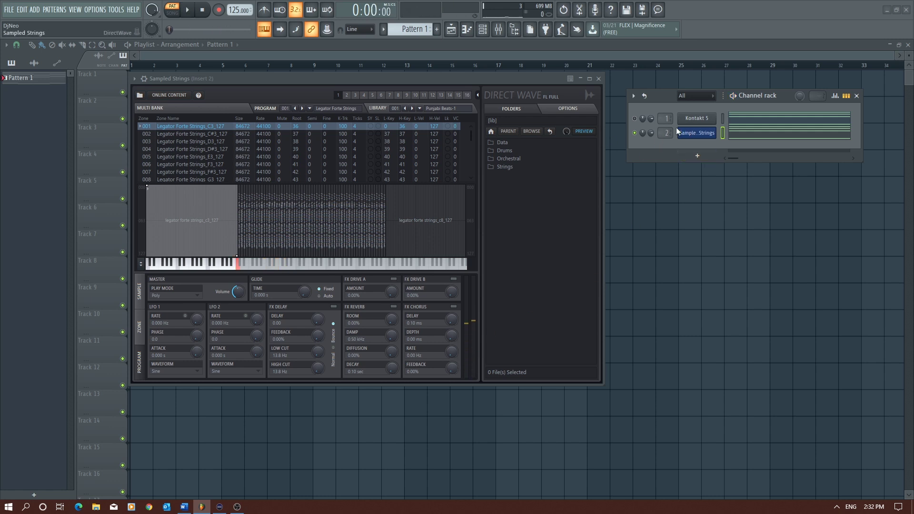
{"action": "right_click", "coordinate": [704, 121]}
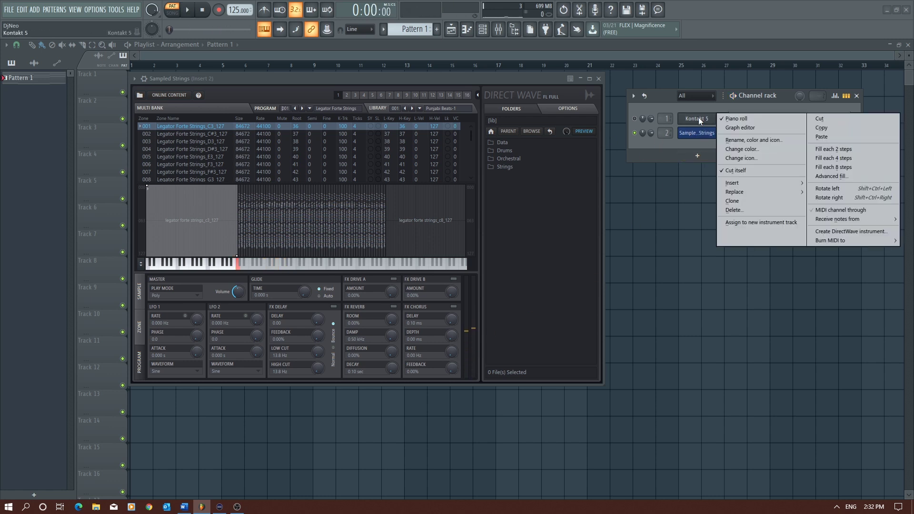
{"action": "left_click", "coordinate": [742, 212]}
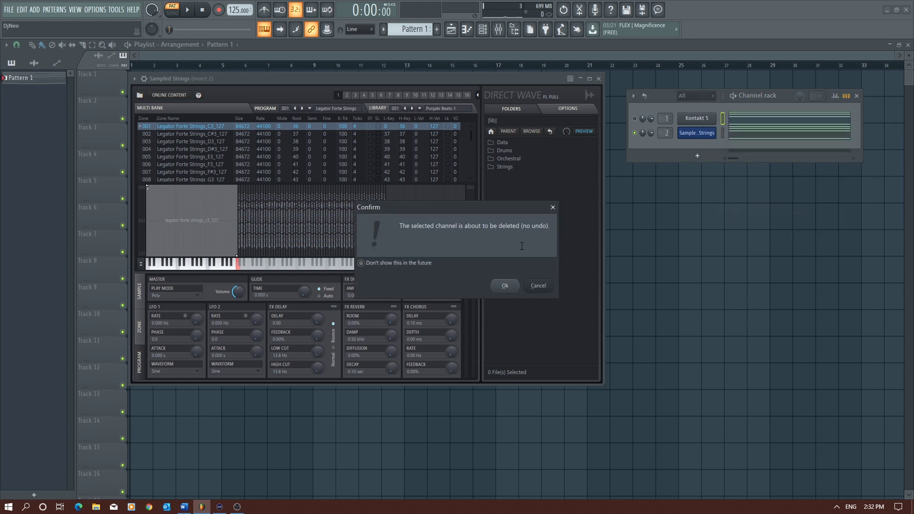
{"action": "left_click", "coordinate": [509, 286]}
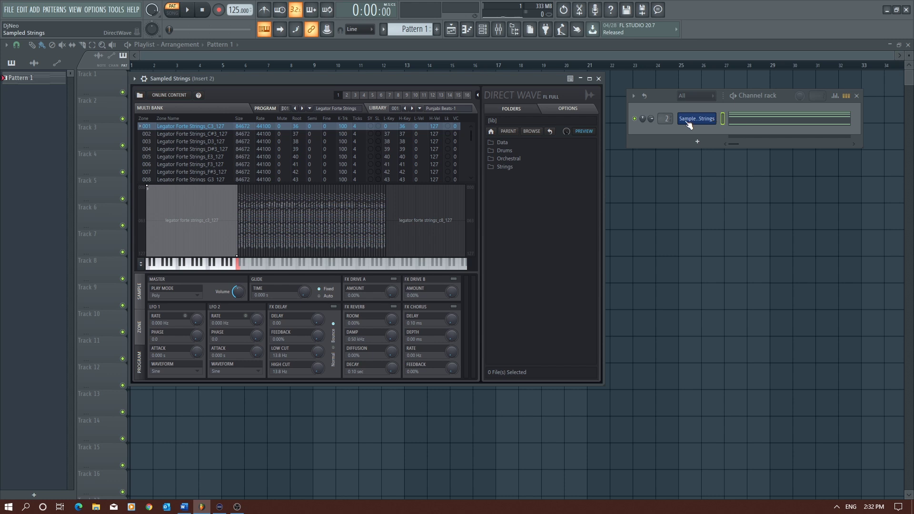
{"action": "key", "text": "space"}
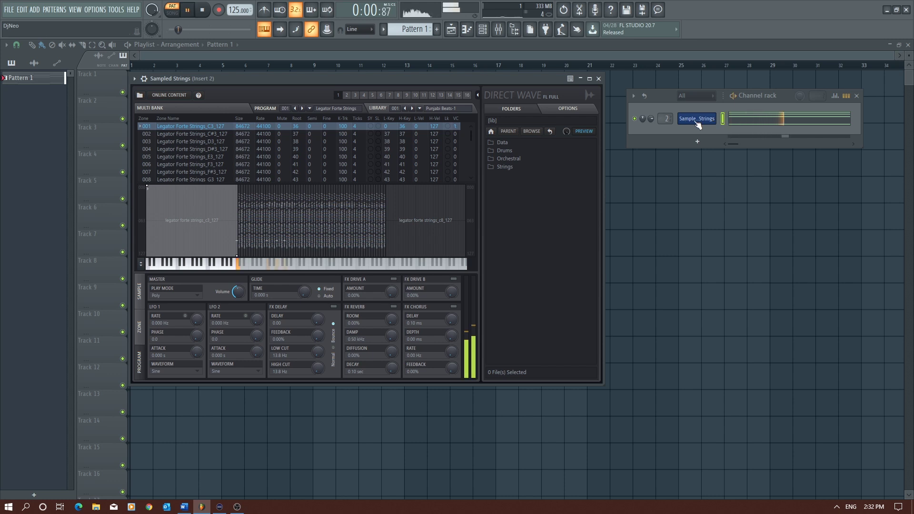